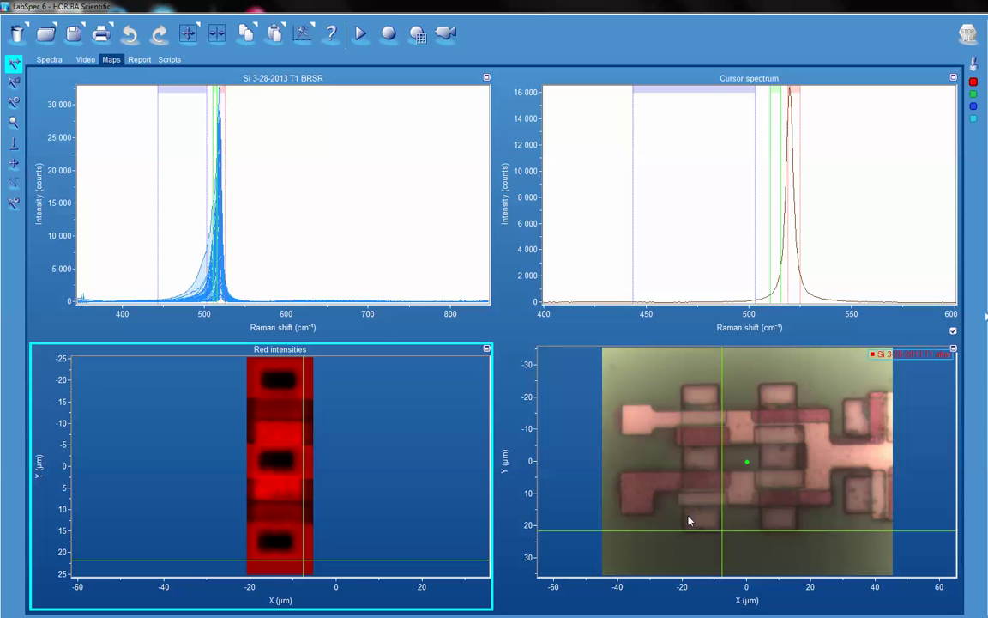
Step: Probe a point near the bottom of the red intensity map to show its cursor spectrum
click(298, 567)
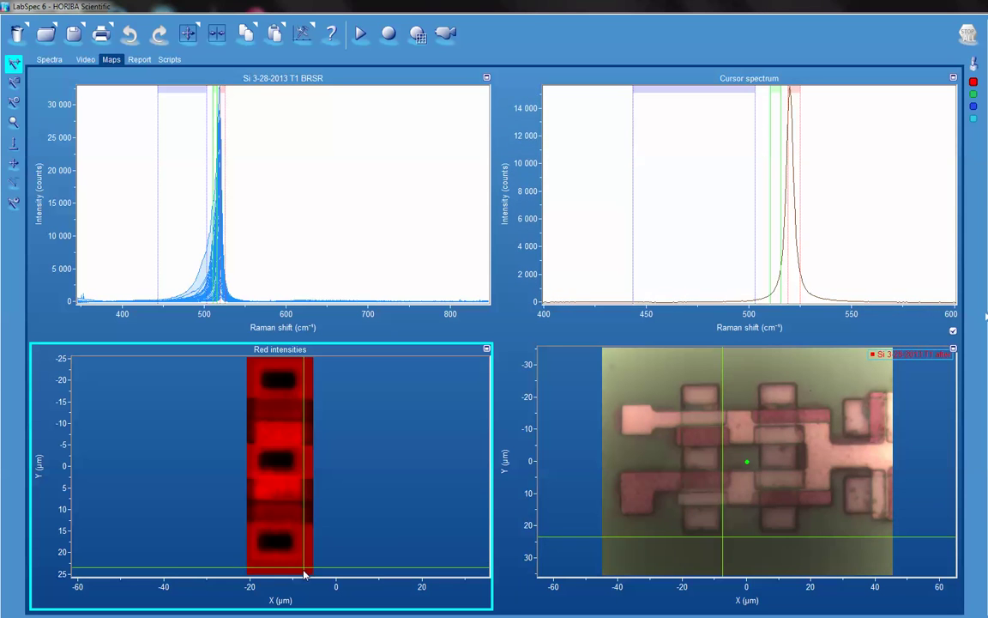
drag(298, 568, 302, 572)
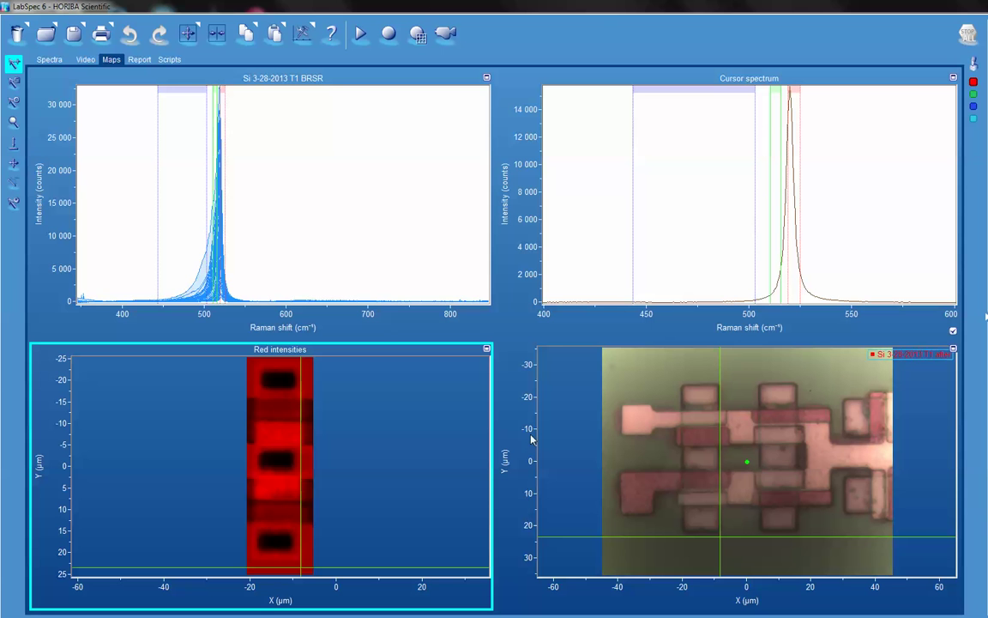
drag(302, 568, 308, 574)
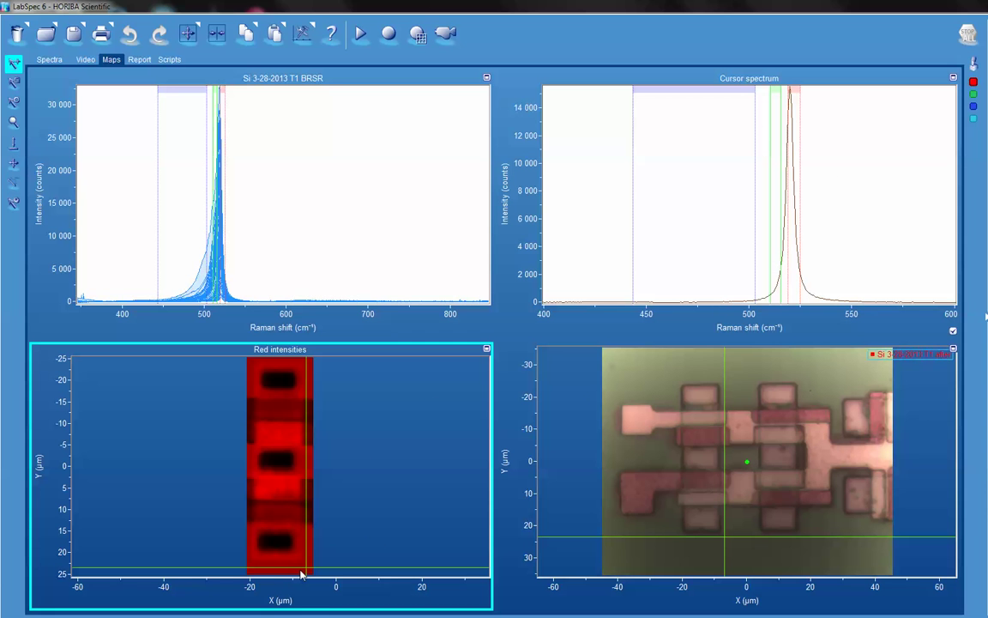
Step: Move the crosshair onto the red map's bottom dark spot, revealing a broad ~470 cm⁻¹ band beside silicon
drag(302, 575, 298, 576)
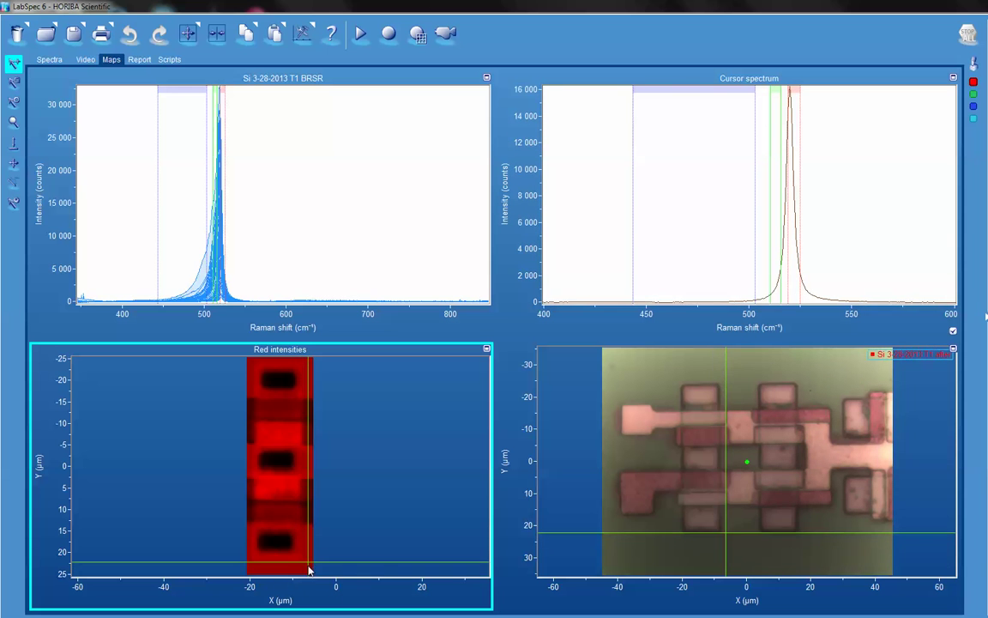
drag(298, 576, 300, 568)
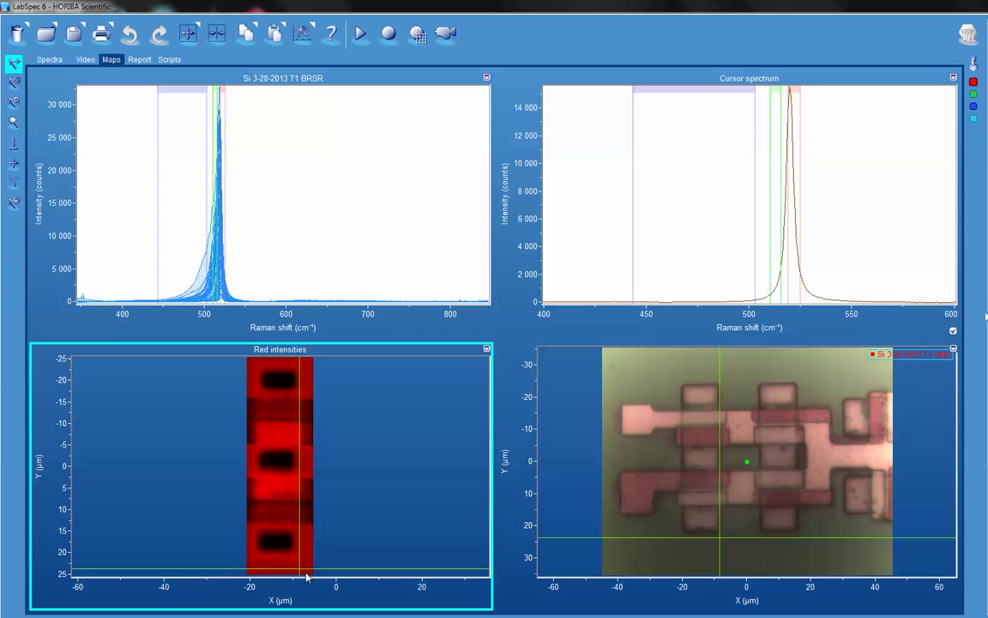
drag(302, 572, 294, 572)
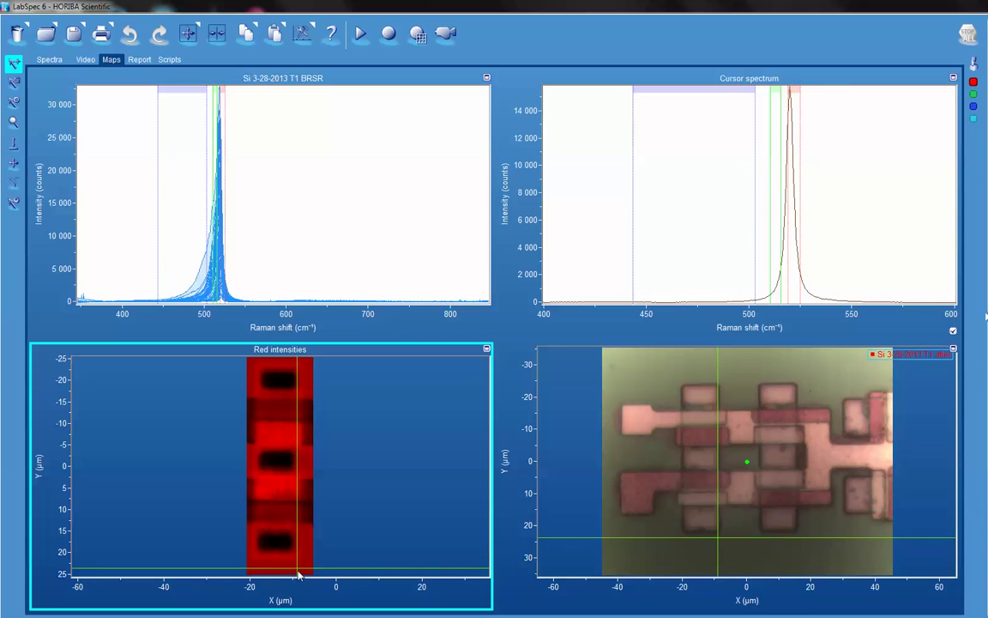
mouse_move(293, 572)
mouse_down()
mouse_move(301, 575)
mouse_move(278, 571)
mouse_move(279, 548)
mouse_up()
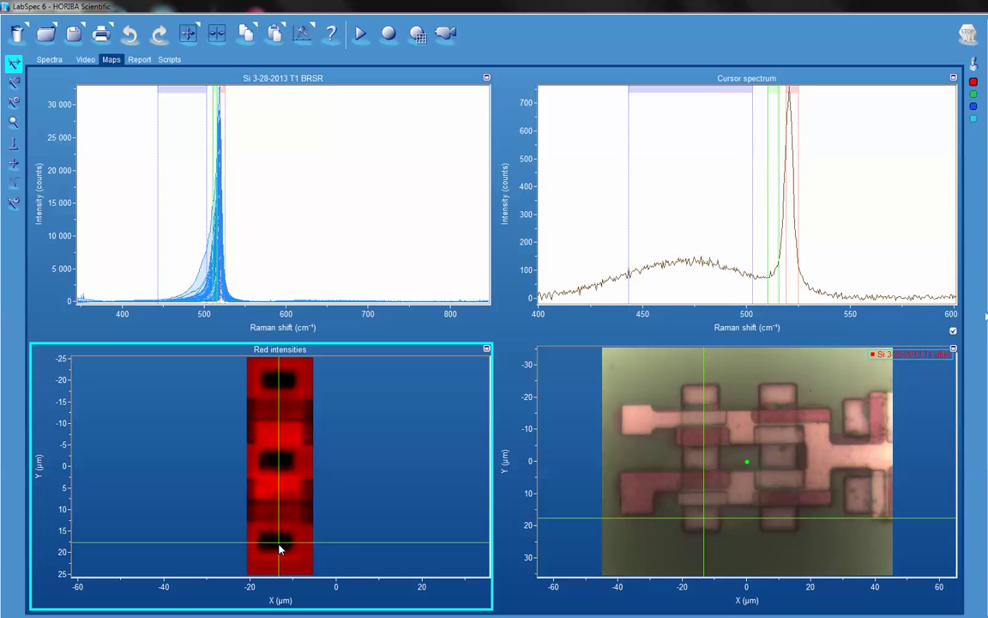
drag(280, 548, 277, 547)
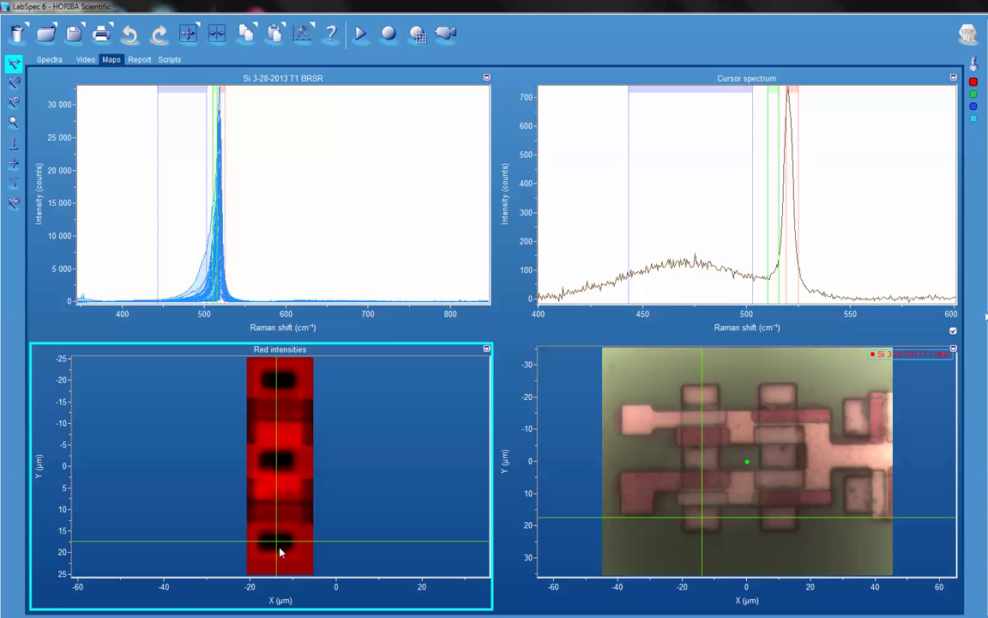
Step: Probe the red map upward from the bottom dark spot, through the bright region, to the top dark spot
drag(281, 547, 277, 530)
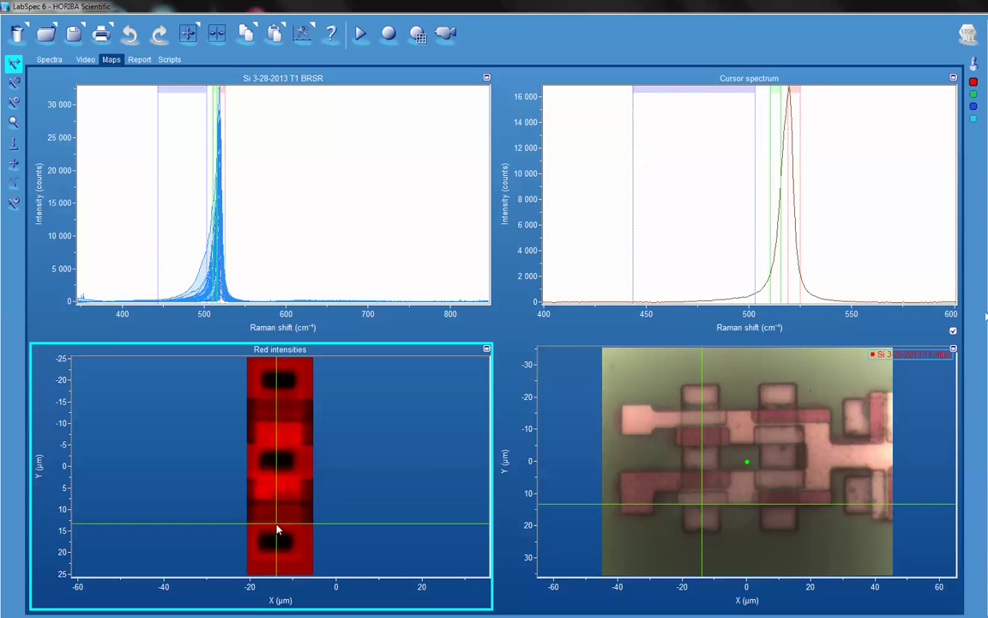
drag(276, 526, 278, 520)
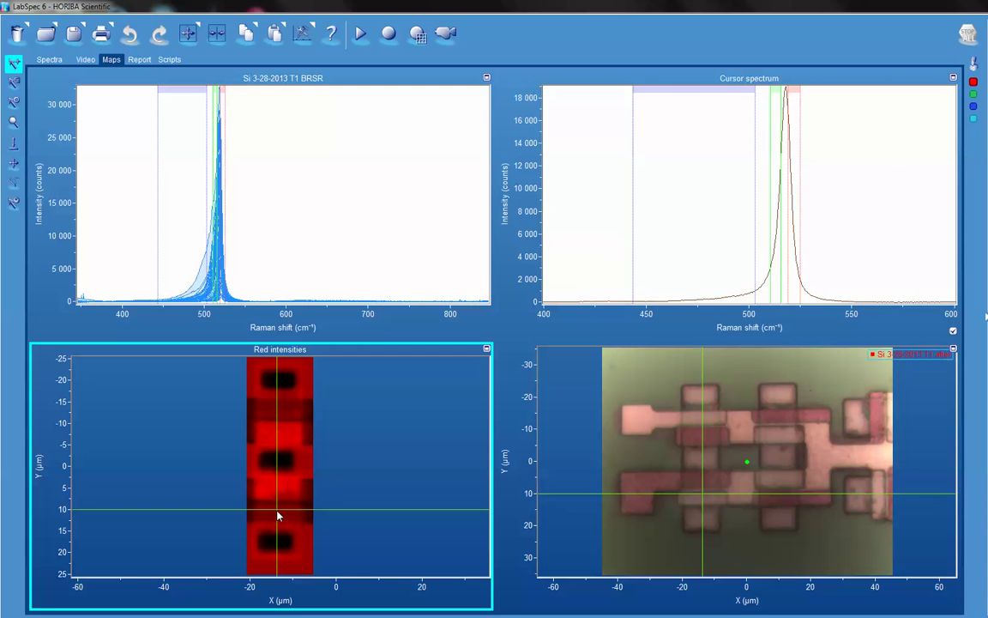
mouse_move(278, 520)
mouse_down()
mouse_move(285, 478)
mouse_move(267, 477)
mouse_move(242, 497)
mouse_move(267, 494)
mouse_move(283, 459)
mouse_move(284, 436)
mouse_move(272, 431)
mouse_move(283, 426)
mouse_move(286, 383)
mouse_move(275, 385)
mouse_up()
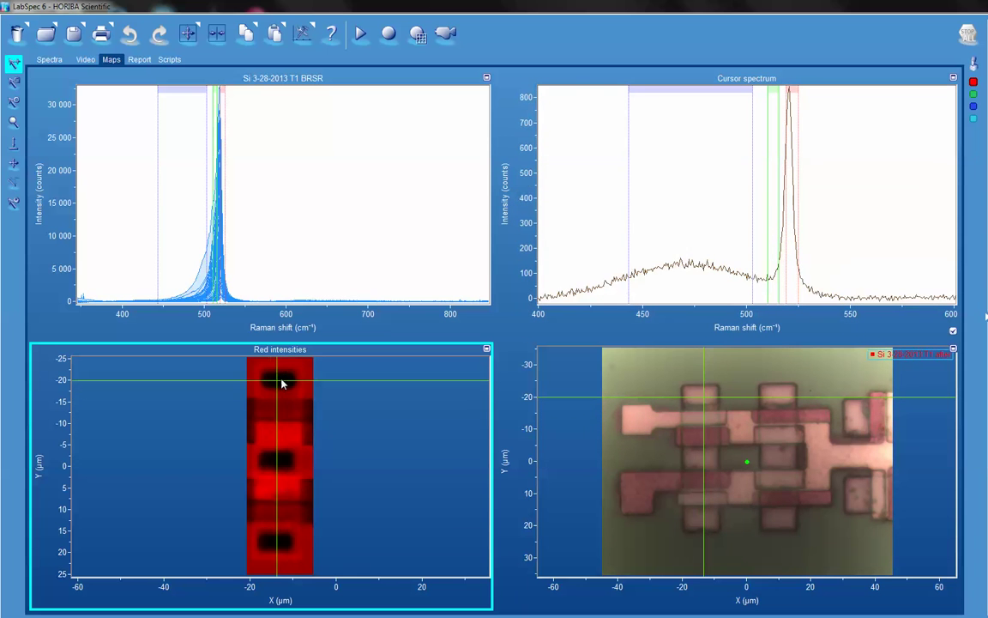
click(283, 383)
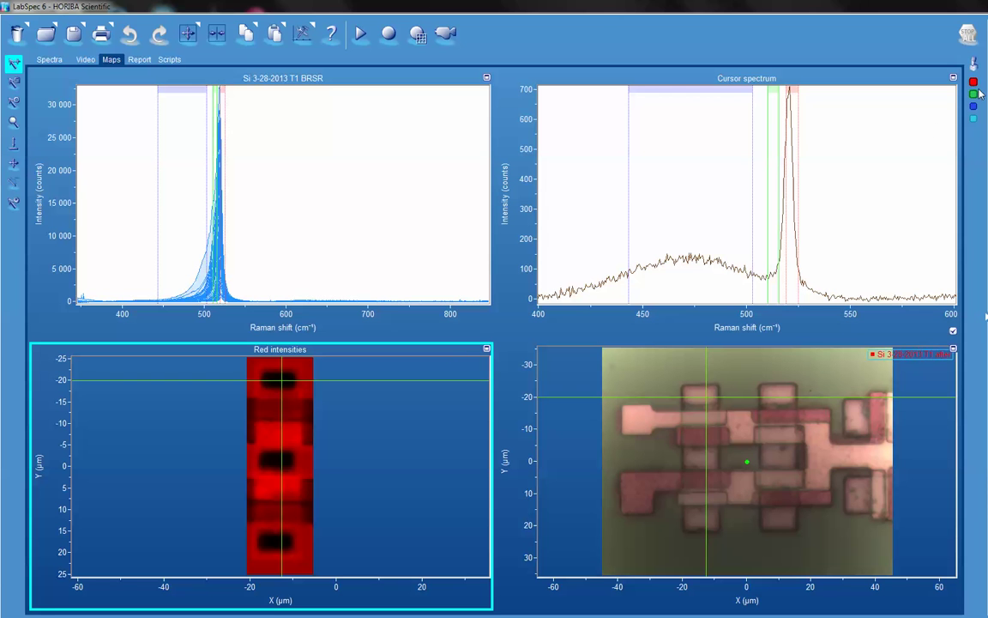
Step: Switch the map to green intensities and probe across a bright green band, moving left
click(974, 94)
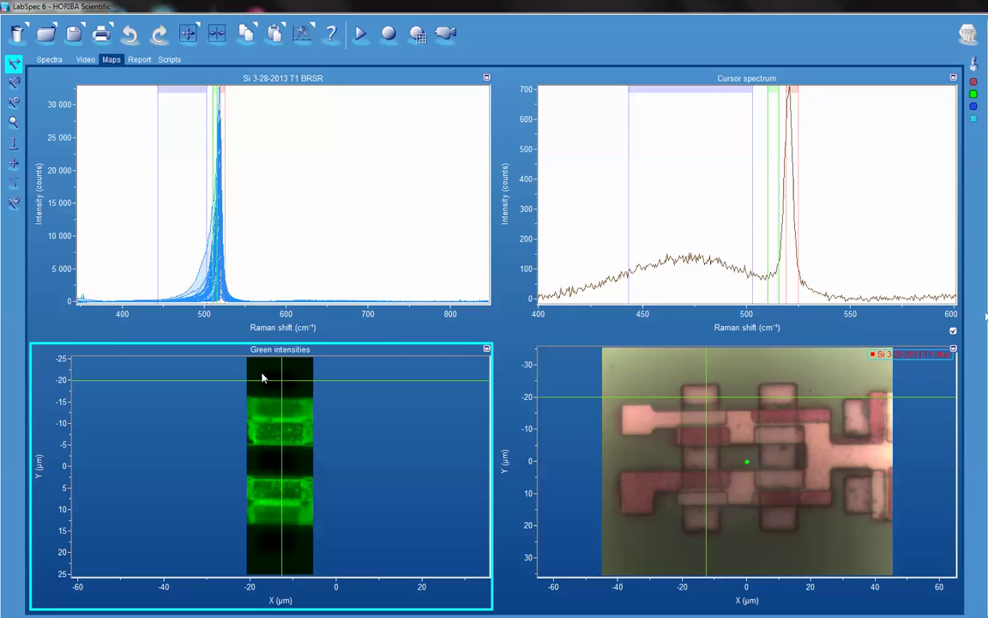
mouse_move(256, 396)
mouse_down()
mouse_move(269, 437)
mouse_move(287, 434)
mouse_up()
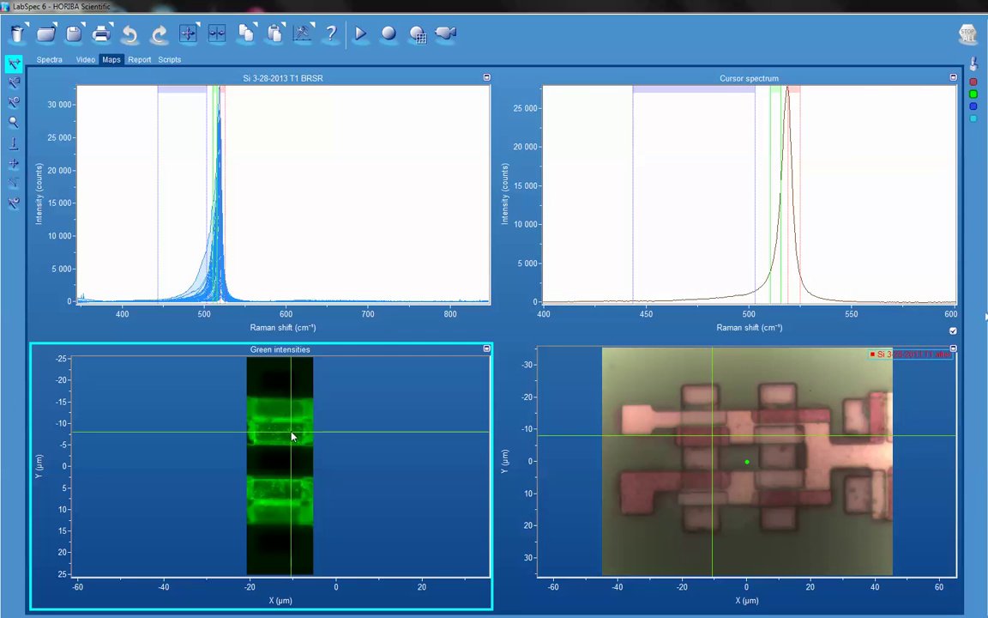
drag(288, 434, 272, 435)
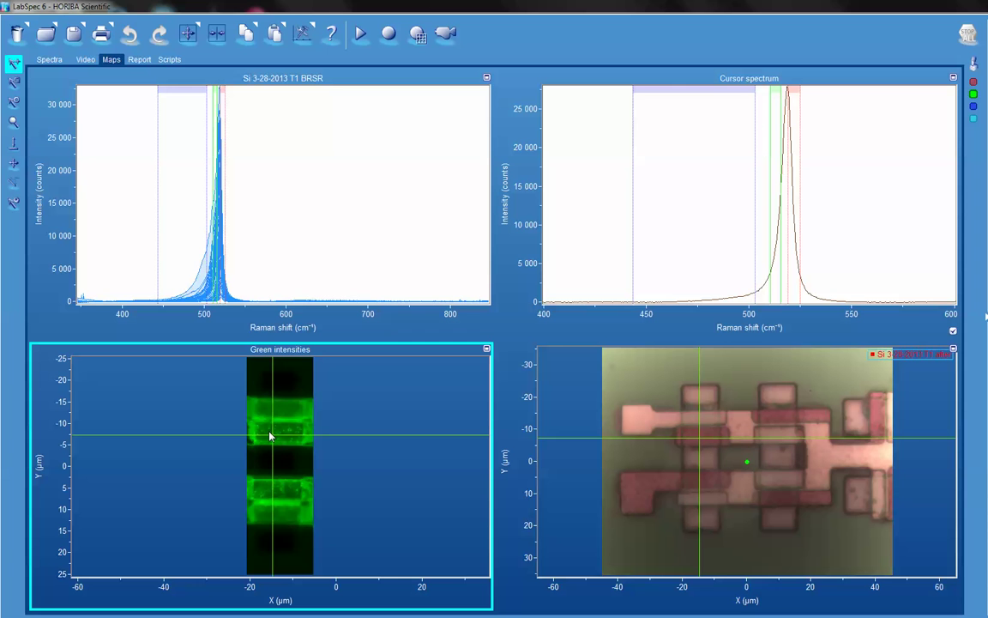
drag(271, 436, 249, 444)
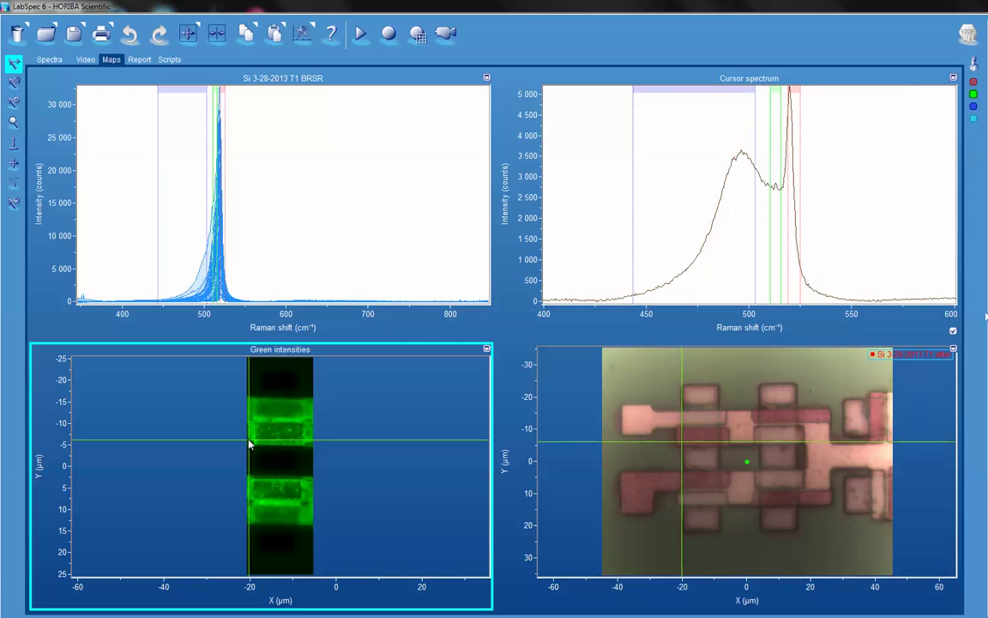
Step: Probe the band's left edge and the dark gap below, then maximize the green map
drag(250, 444, 250, 444)
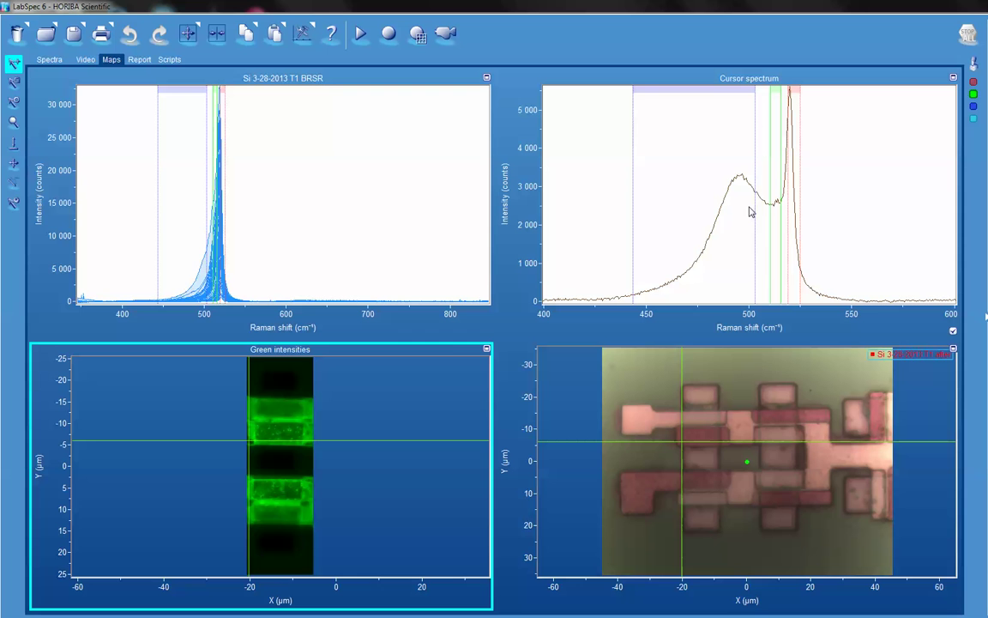
mouse_move(259, 443)
mouse_down()
mouse_move(251, 509)
mouse_move(267, 514)
mouse_up()
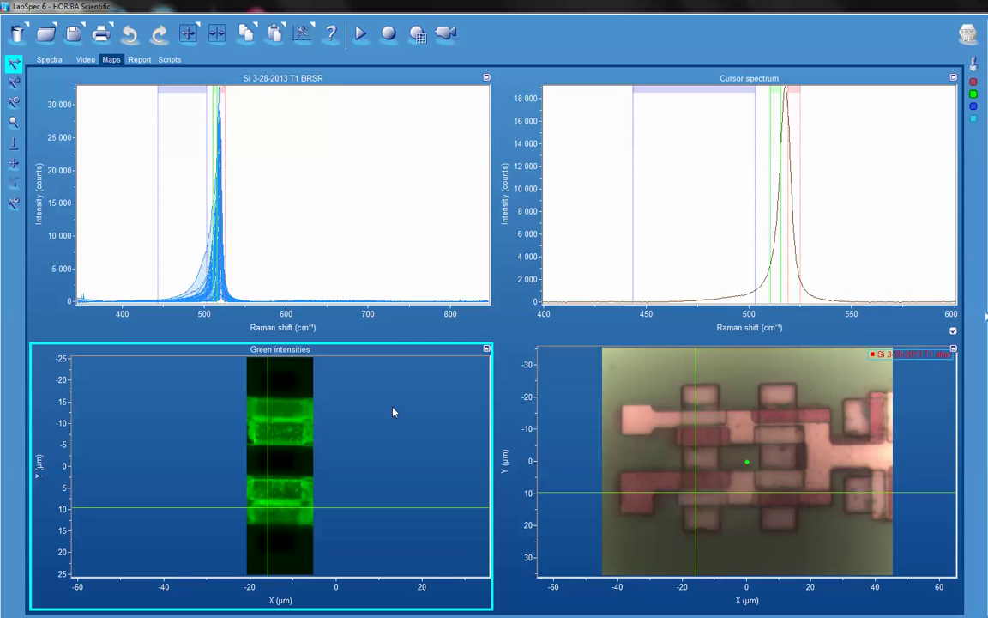
click(487, 350)
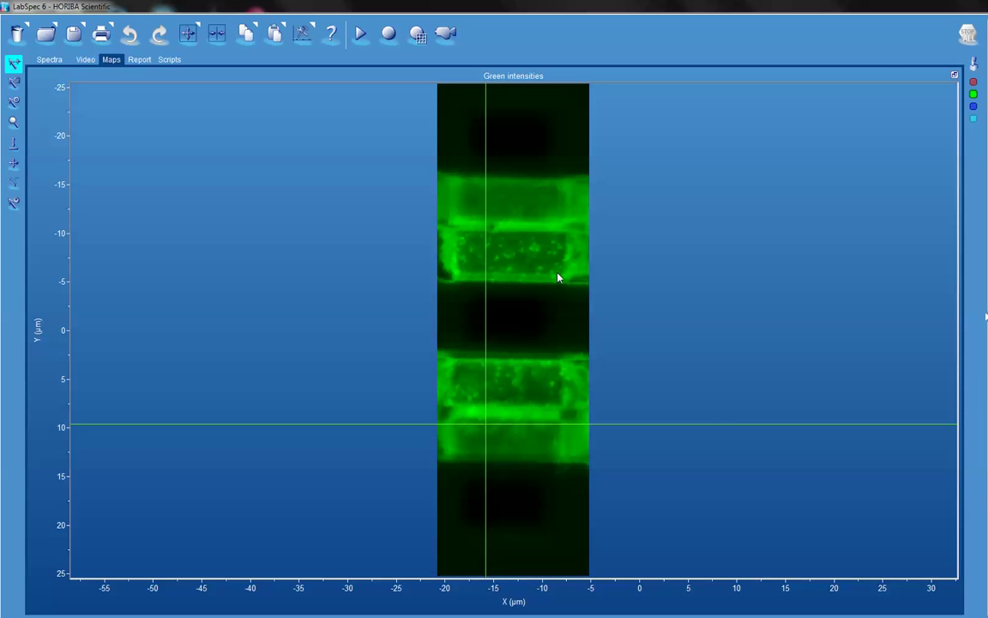
Step: Restore the four-panel layout and probe the bottom dark stripe of the green map
click(954, 76)
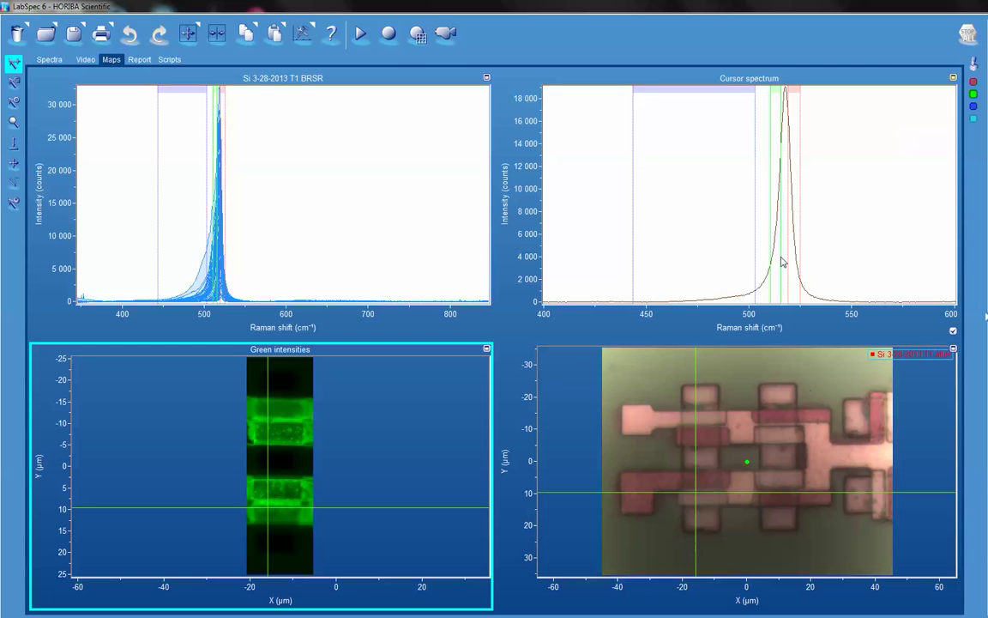
click(278, 542)
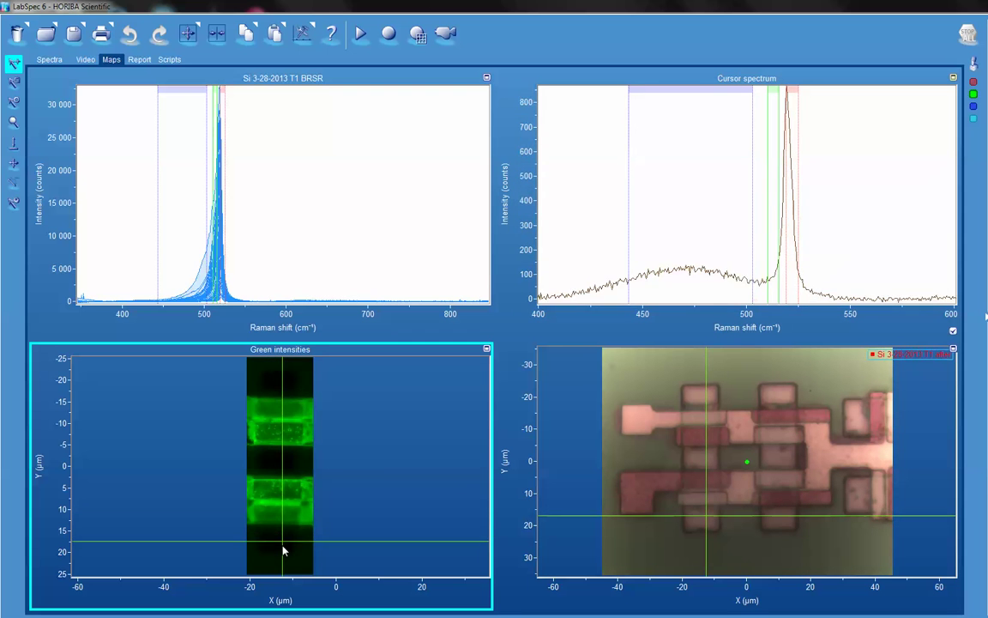
Step: Probe up the green map from its bottom, then switch the display to the cyan G/B ratio map
click(288, 542)
drag(289, 547, 285, 463)
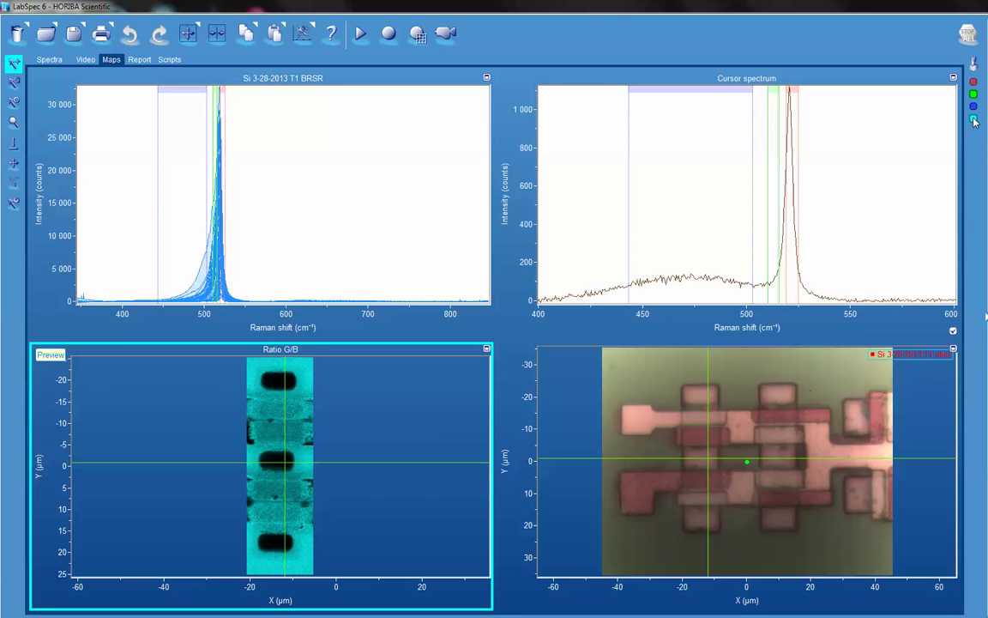
click(974, 118)
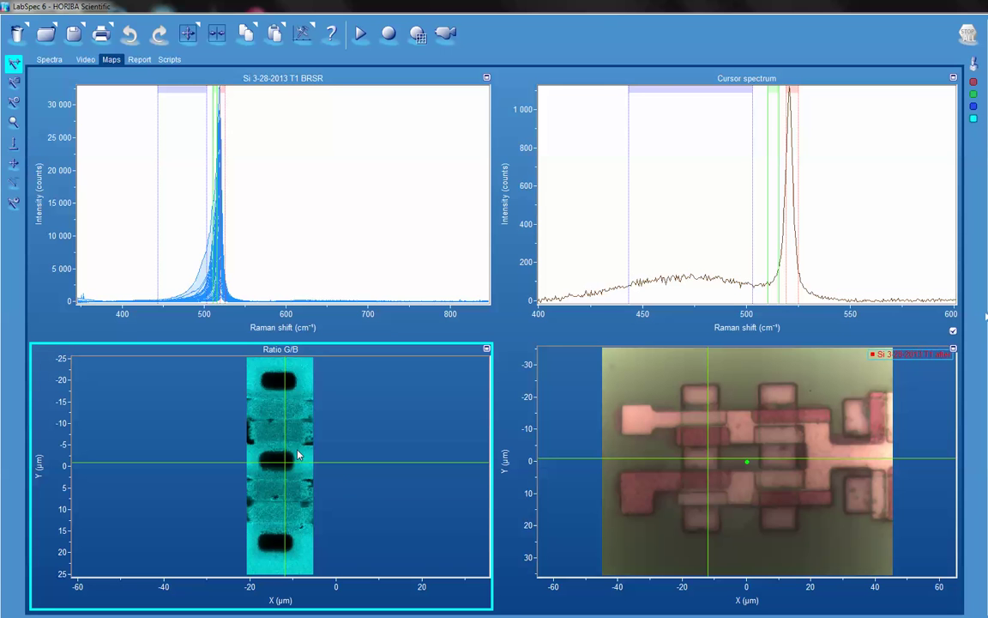
Step: Maximize the G/B ratio map and probe its bottom dark spot, upper band and left-edge dark patch
click(487, 349)
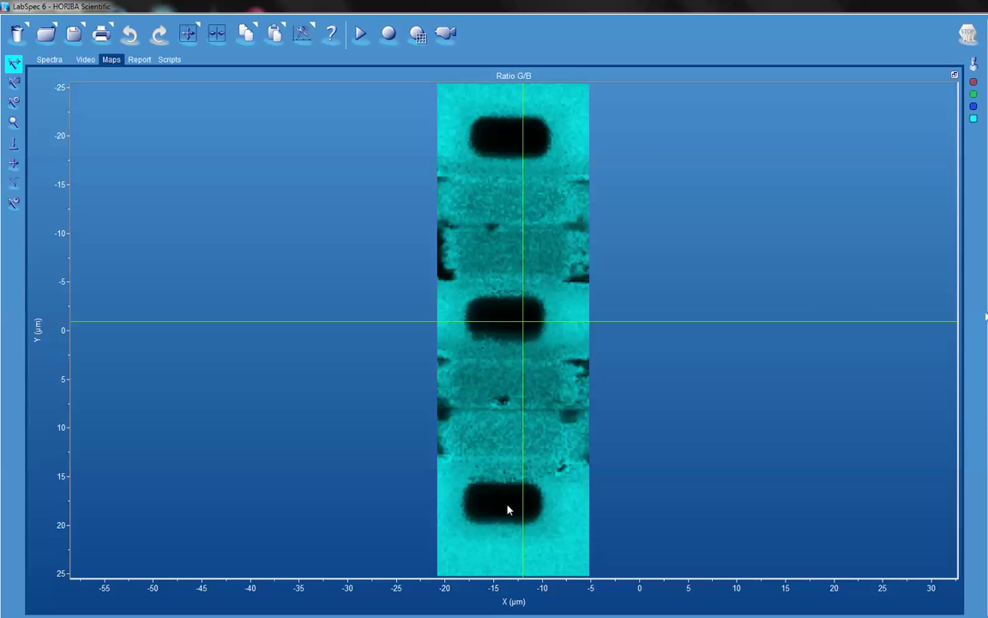
drag(507, 504, 497, 506)
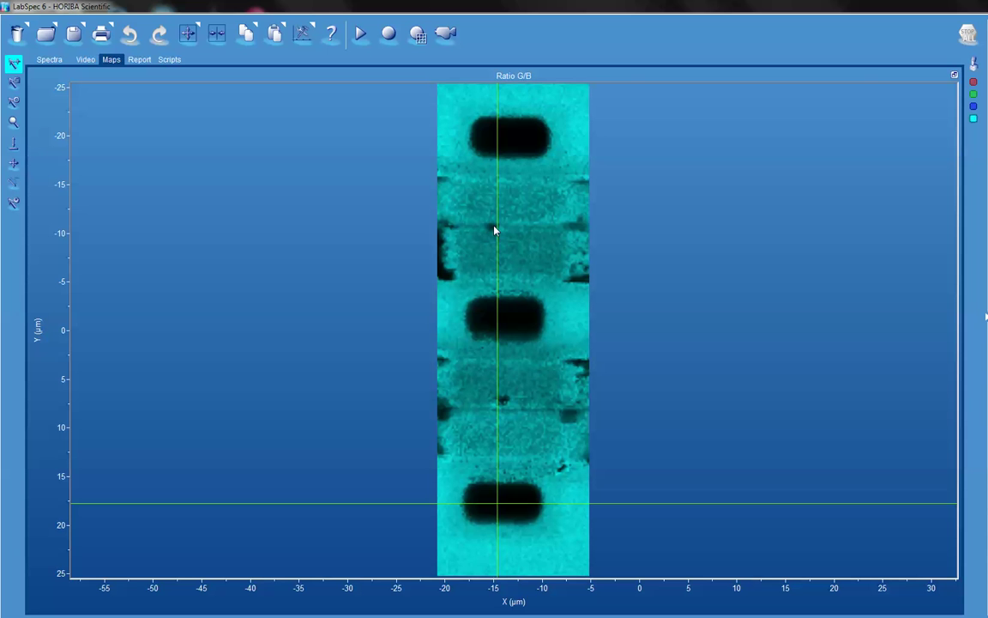
drag(495, 230, 445, 261)
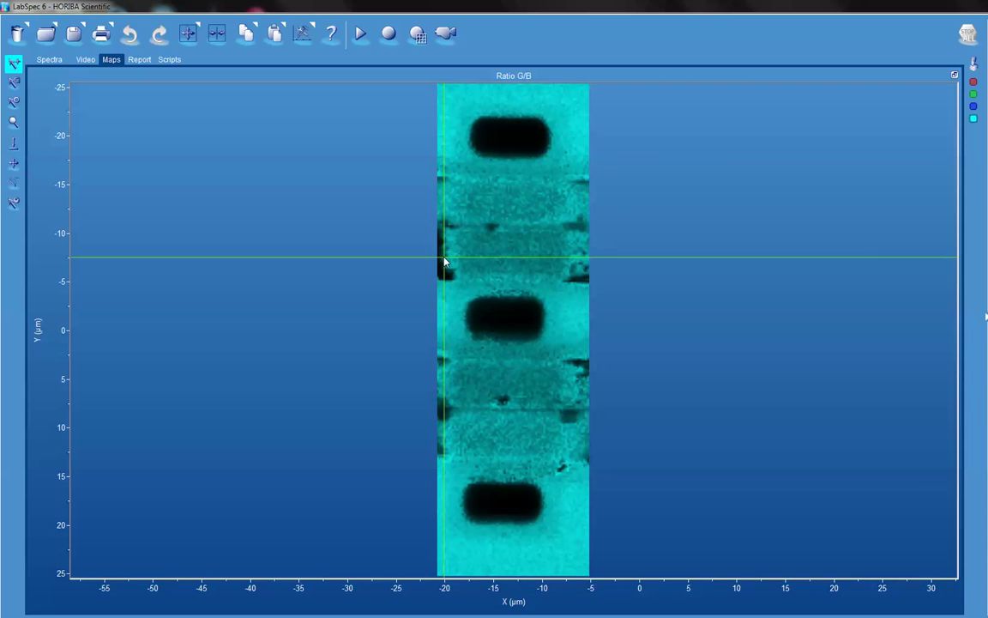
mouse_move(445, 261)
mouse_down()
mouse_move(443, 413)
mouse_move(563, 417)
mouse_move(578, 409)
mouse_move(585, 368)
mouse_up()
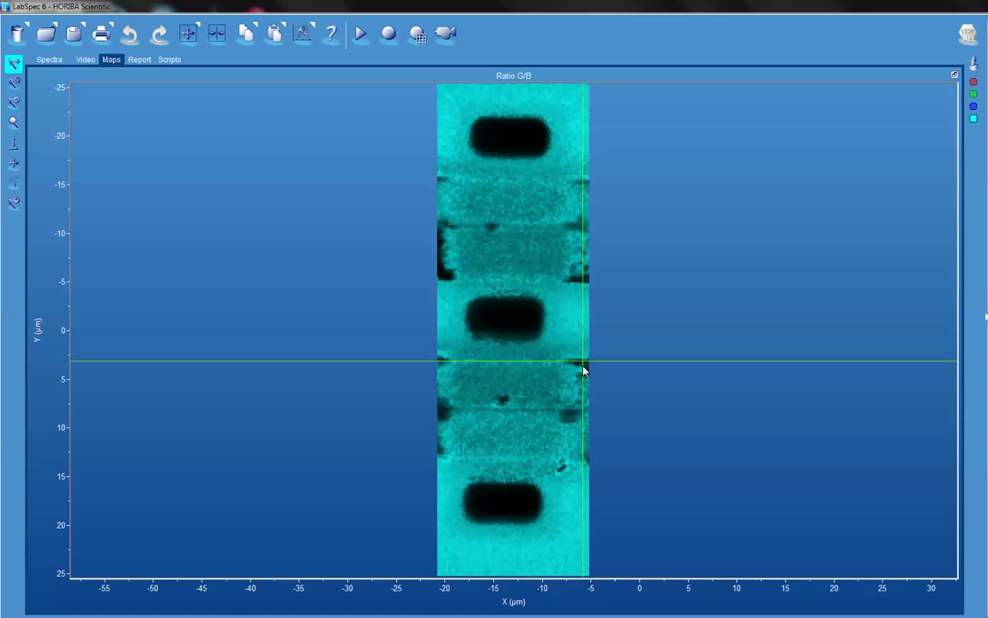